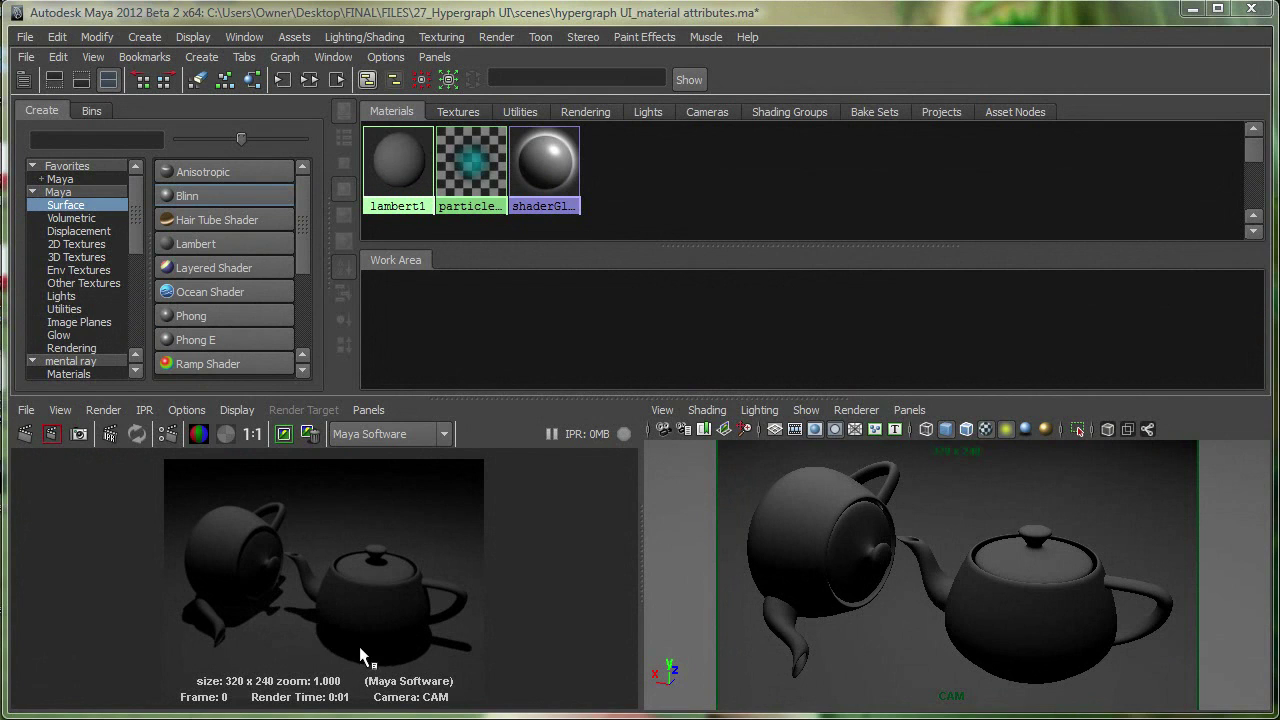
pyautogui.click(244, 37)
pyautogui.moveTo(290, 86)
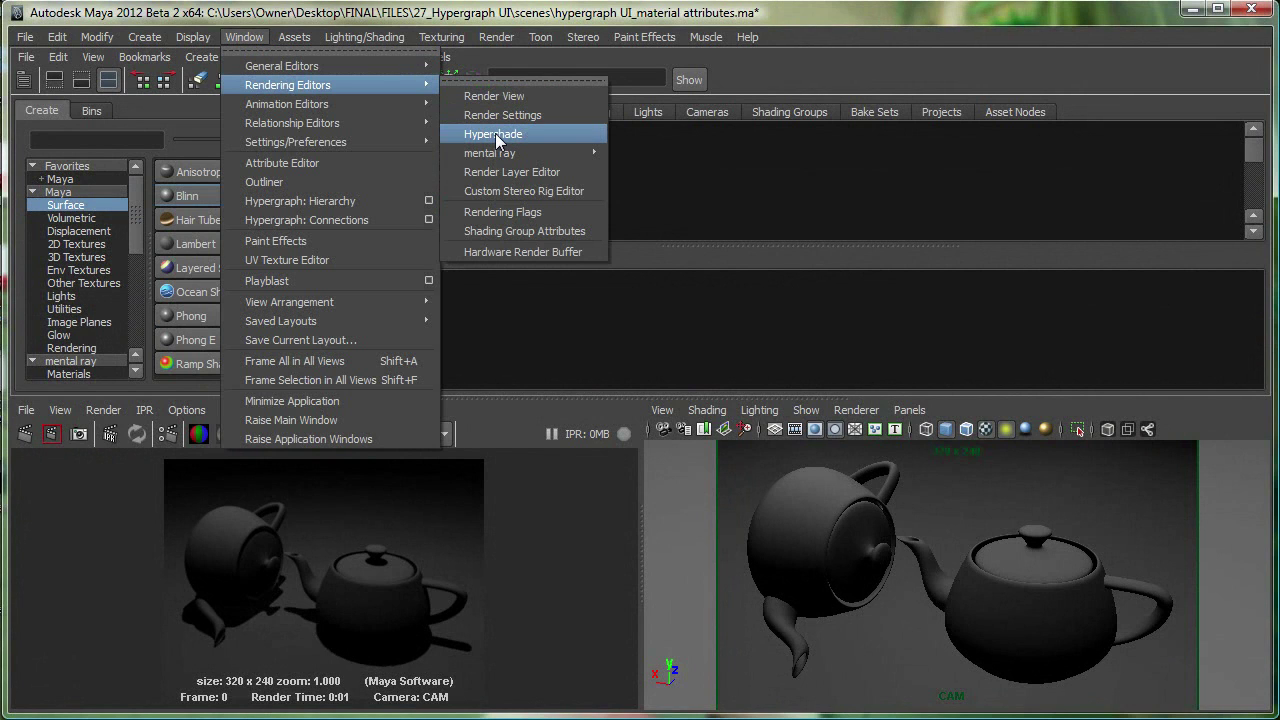
pyautogui.click(802, 270)
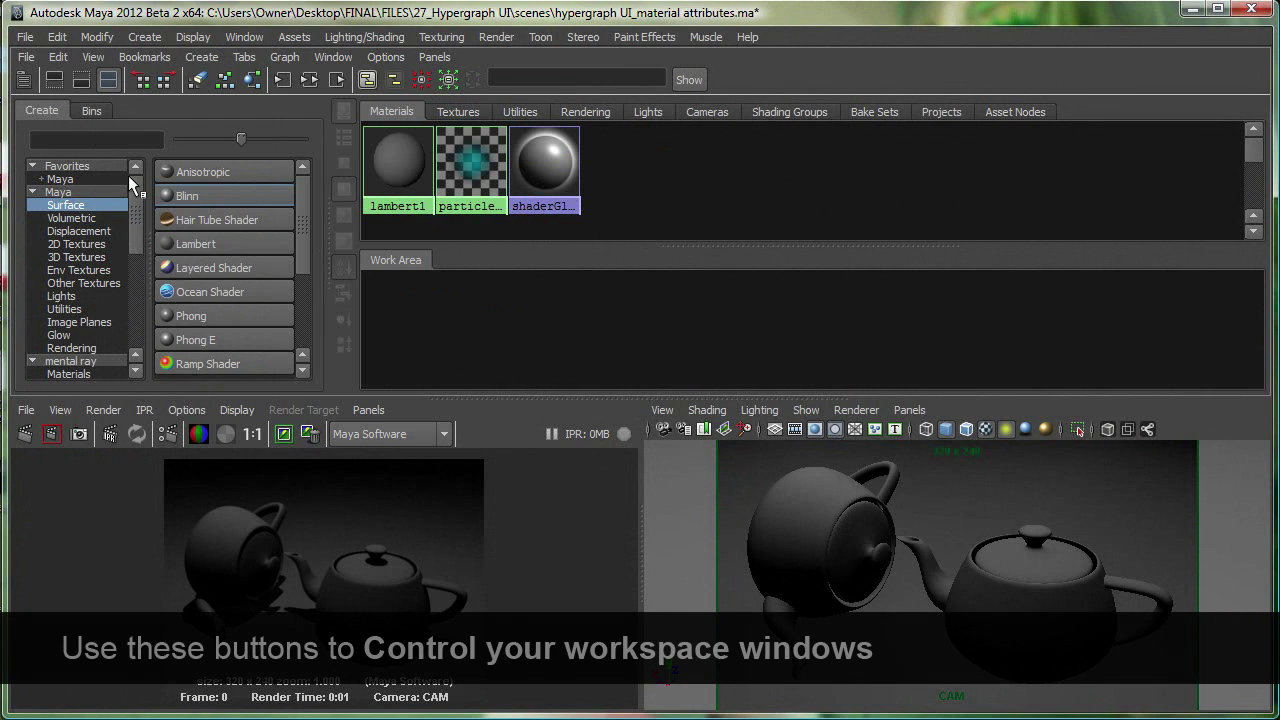
# Toggle the Create bar of the Hypershade off and on several times, leaving it shown.
pyautogui.click(24, 82)
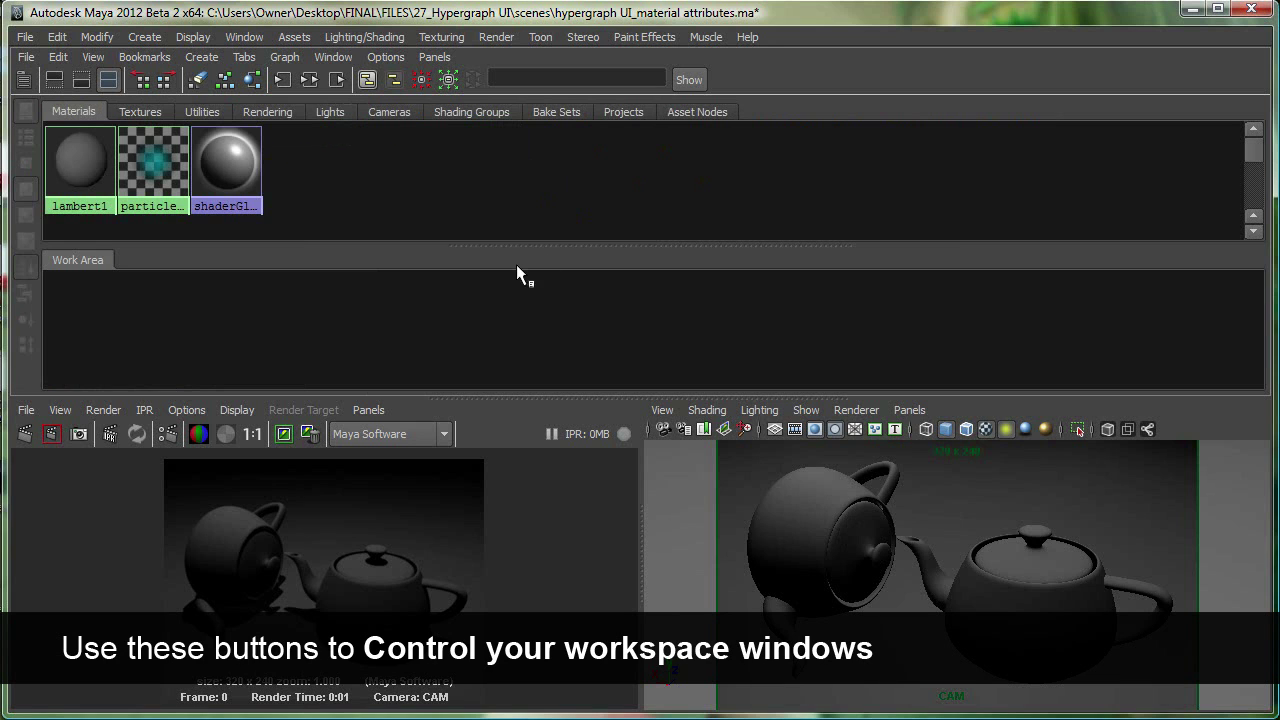
pyautogui.click(24, 80)
pyautogui.click(24, 80)
pyautogui.click(24, 80)
pyautogui.click(24, 81)
pyautogui.click(24, 81)
# Try the Hypershade layouts with only the top tabs and only the Work Area, ending with both shown.
pyautogui.click(54, 80)
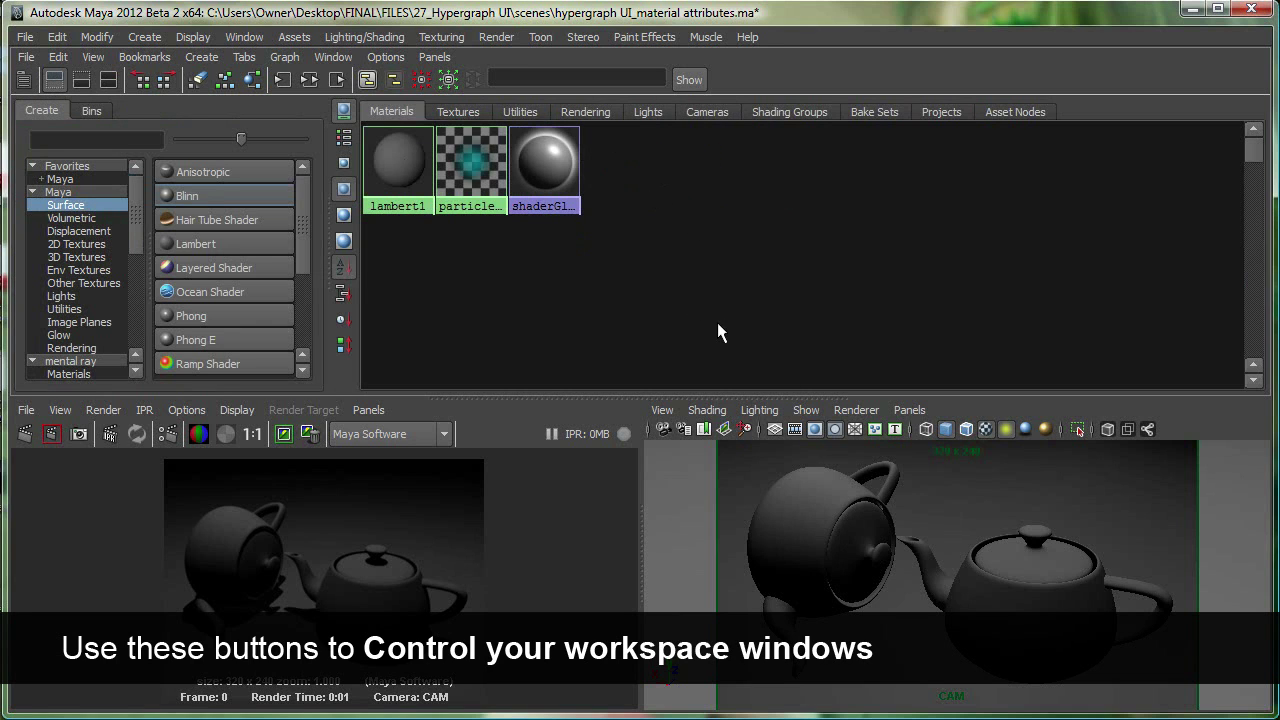
pyautogui.click(82, 80)
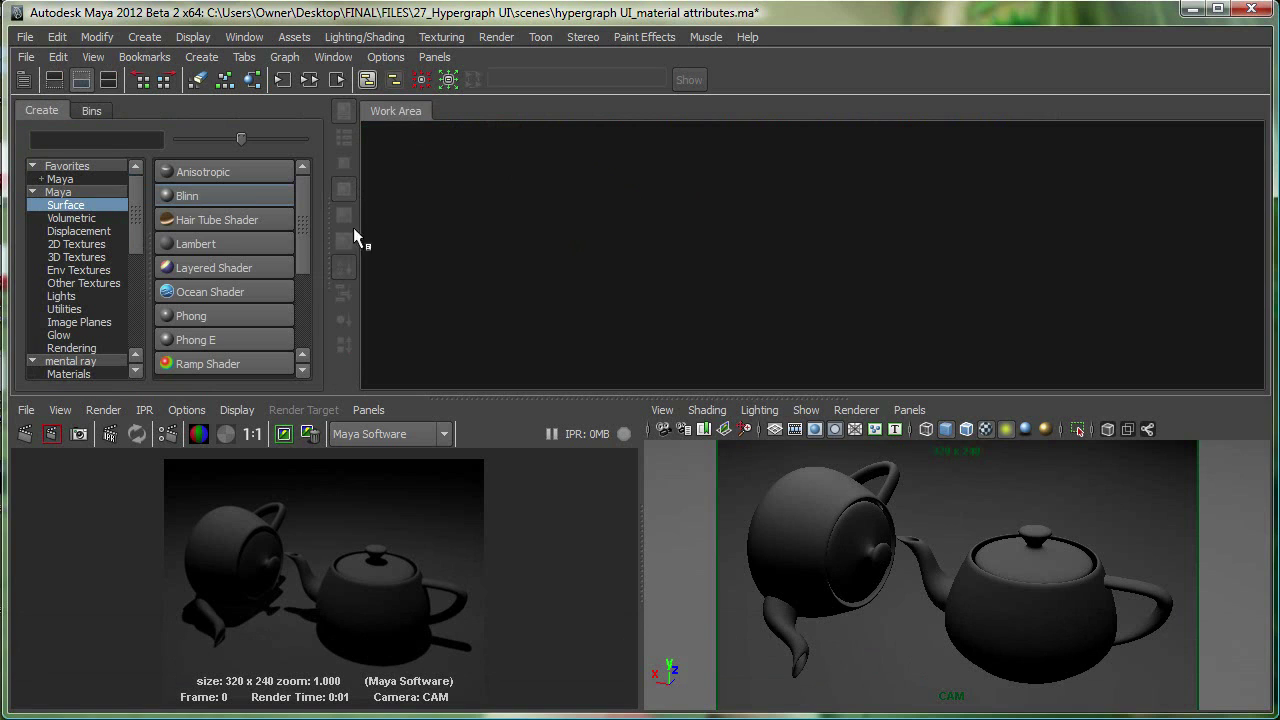
pyautogui.click(108, 80)
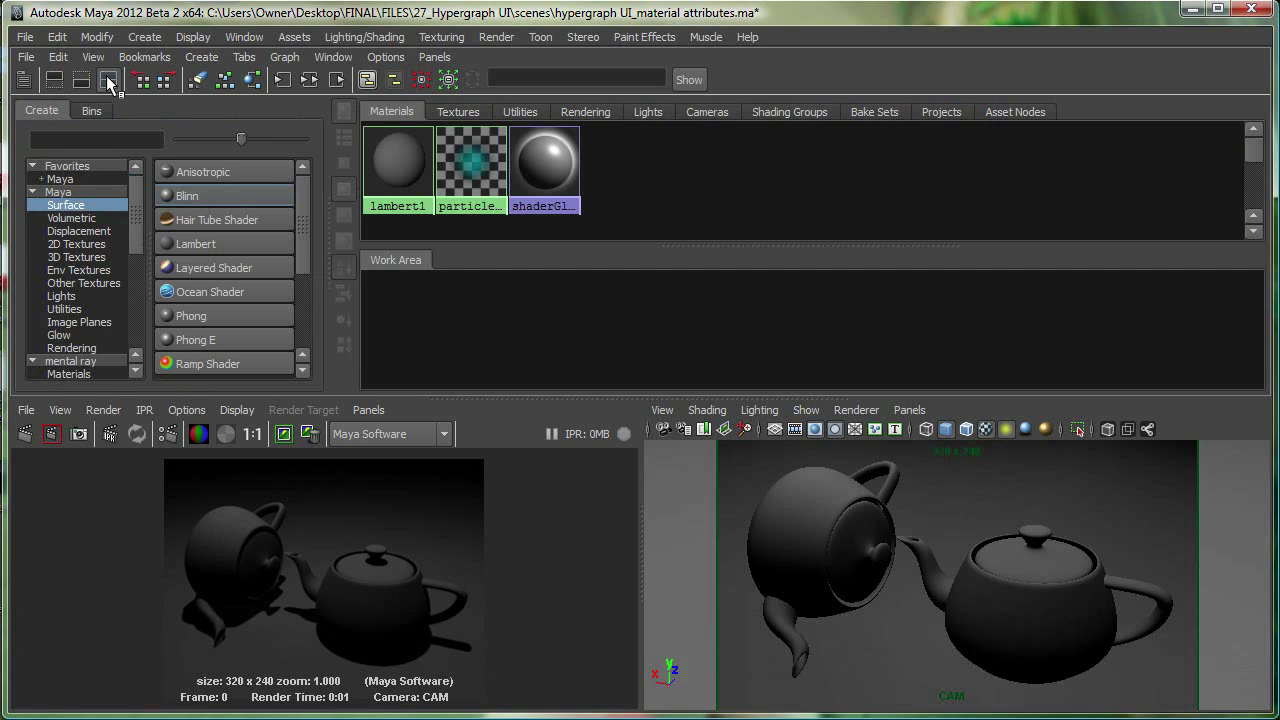
# Enlarge the Hypershade panel, create a Blinn material and place its node farther right in the Work Area.
pyautogui.moveTo(752, 397); pyautogui.dragTo(752, 440)
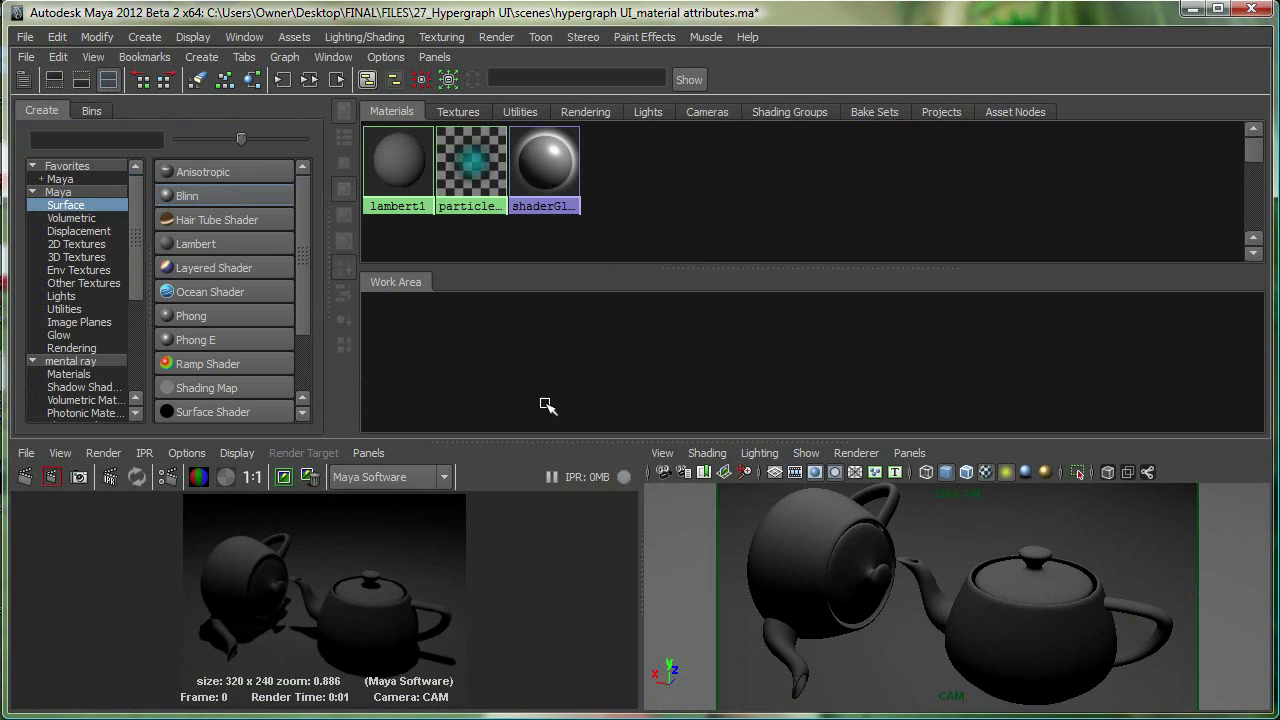
pyautogui.moveTo(400, 180); pyautogui.dragTo(246, 304, button='middle')
pyautogui.click(222, 203)
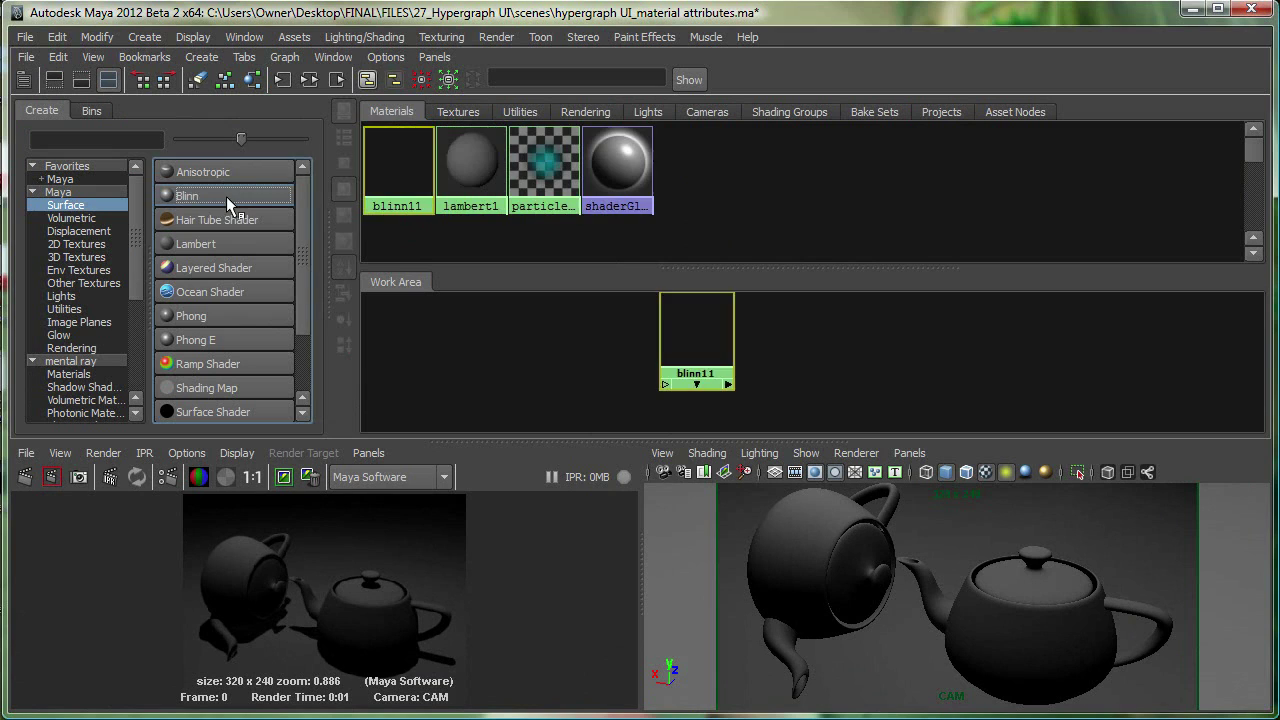
pyautogui.moveTo(686, 348); pyautogui.dragTo(828, 370)
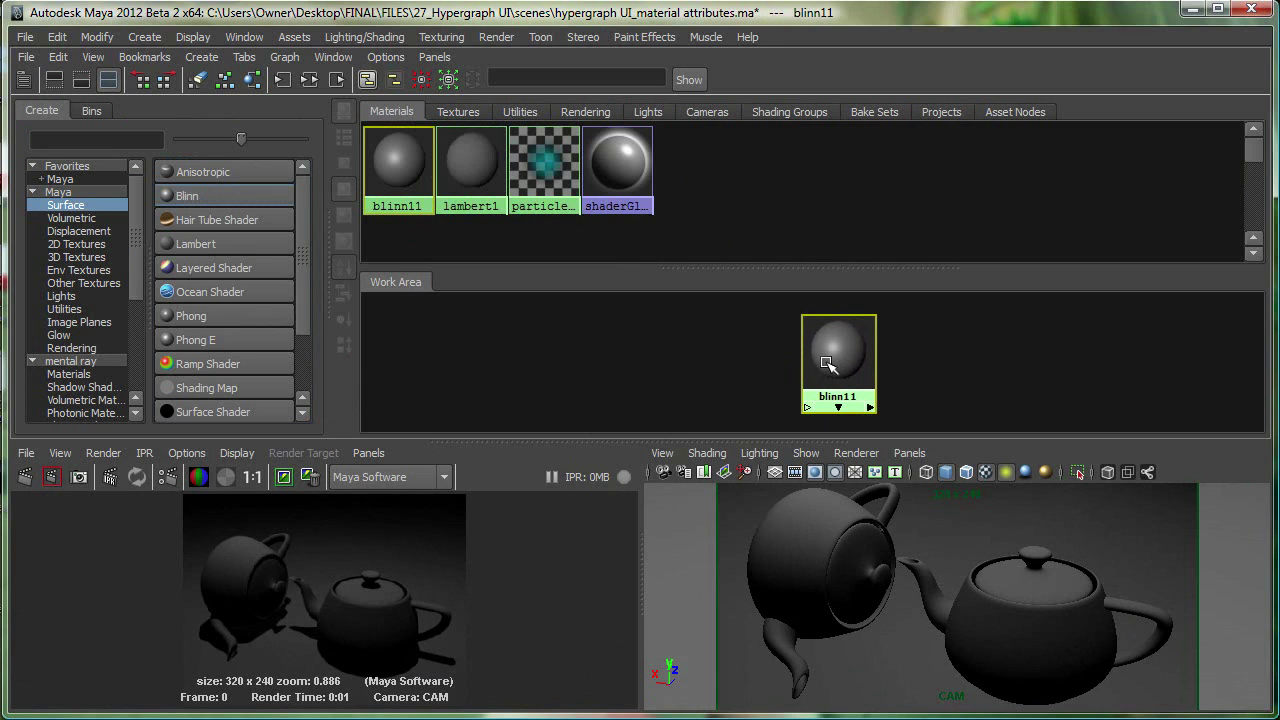
# Assign the new Blinn material to the upright teapot and deselect the teapot.
pyautogui.moveTo(826, 369); pyautogui.dragTo(1021, 605, button='middle')
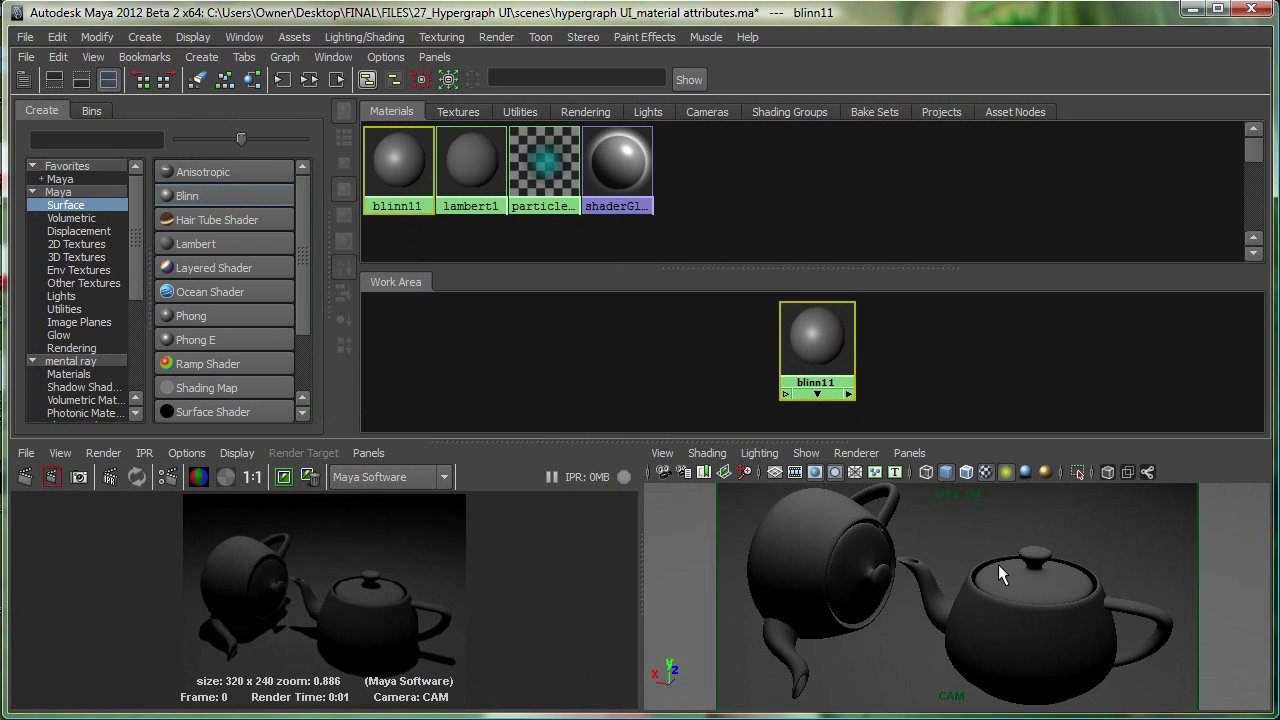
pyautogui.click(1008, 565)
pyautogui.click(960, 507)
pyautogui.click(1008, 565)
pyautogui.rightClick(808, 330)
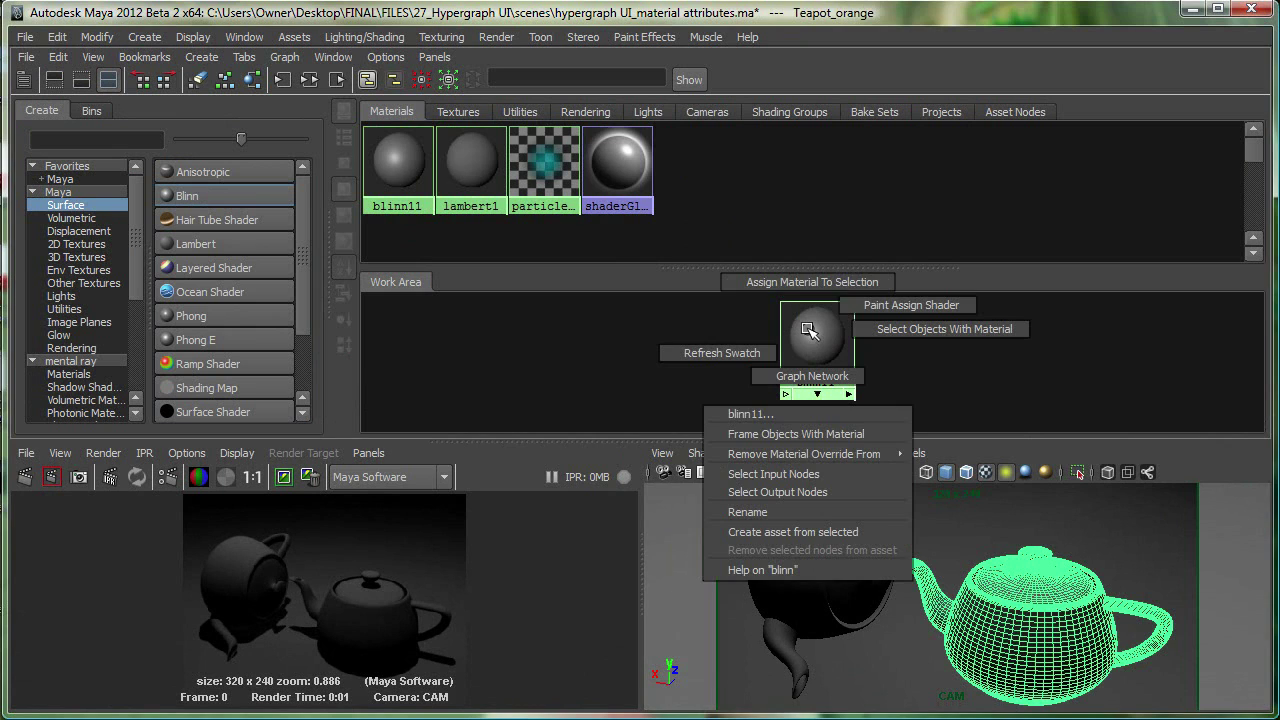
pyautogui.moveTo(808, 330); pyautogui.dragTo(796, 274, button='right')
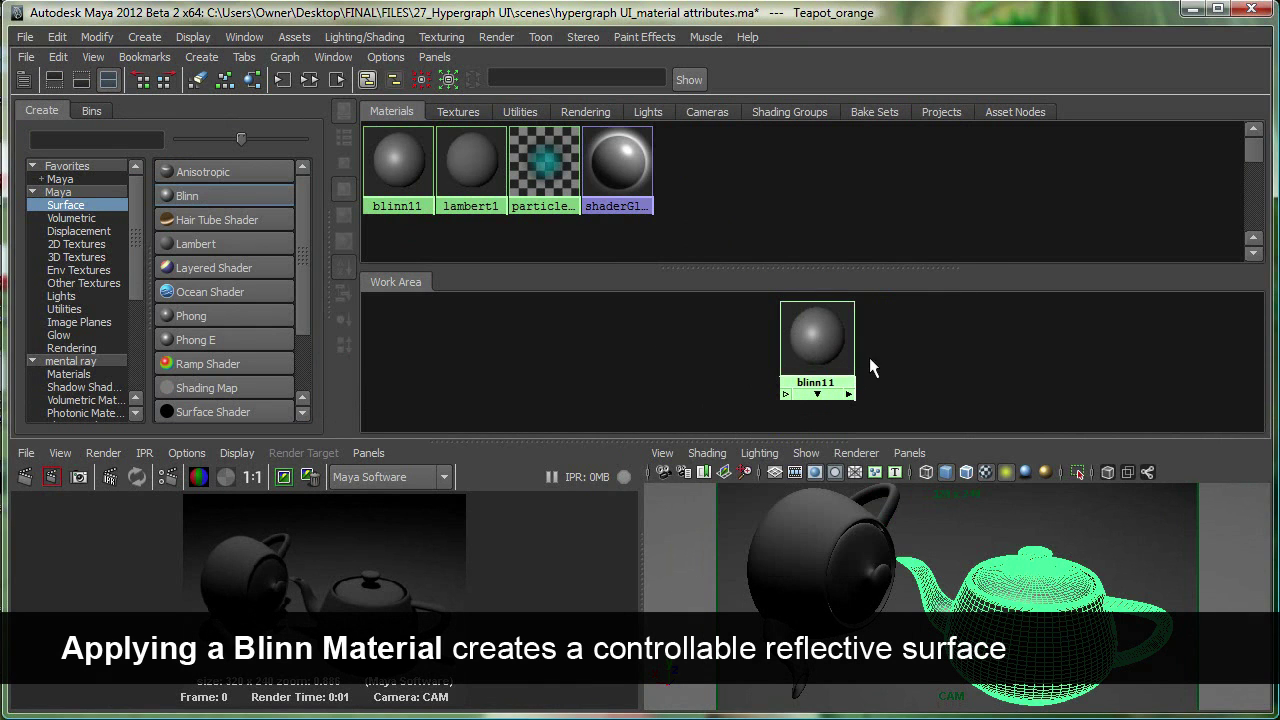
pyautogui.click(876, 591)
pyautogui.click(919, 622)
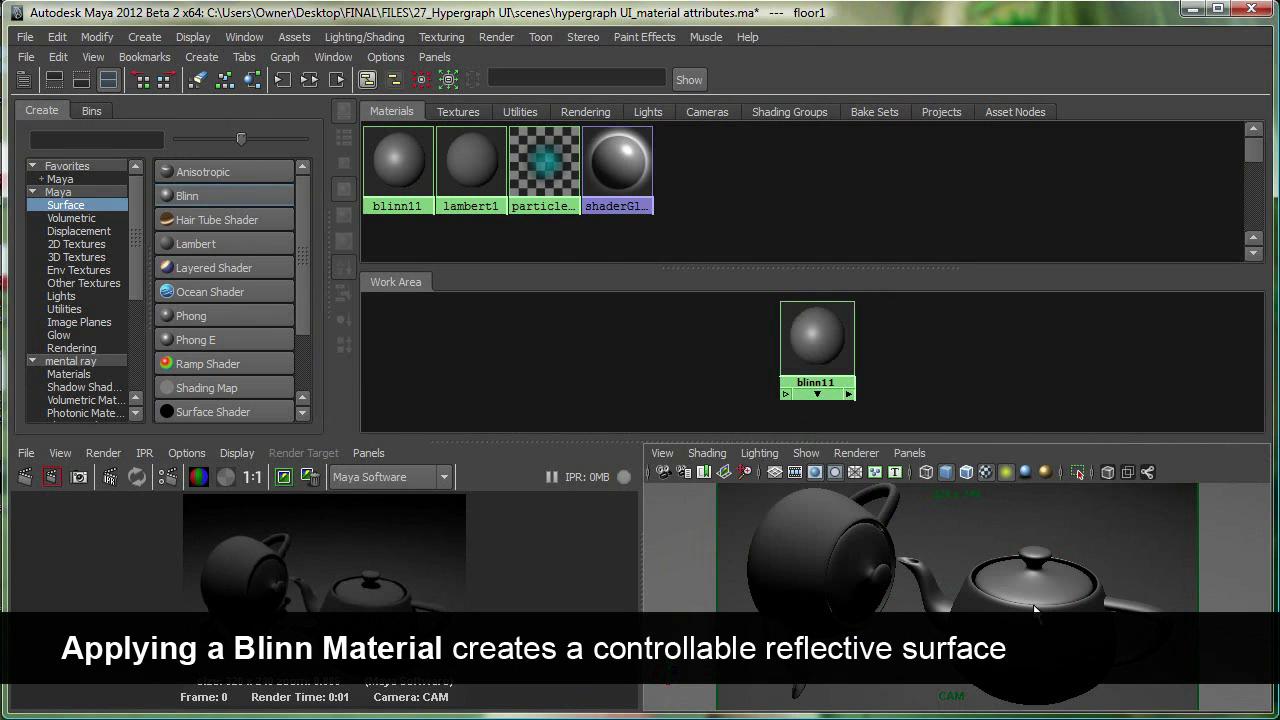
# Rename the Blinn material as teapot and move its node farther left in the Work Area.
pyautogui.moveTo(808, 335); pyautogui.dragTo(765, 520, button='right')
pyautogui.write('teapot')
pyautogui.press('Return')
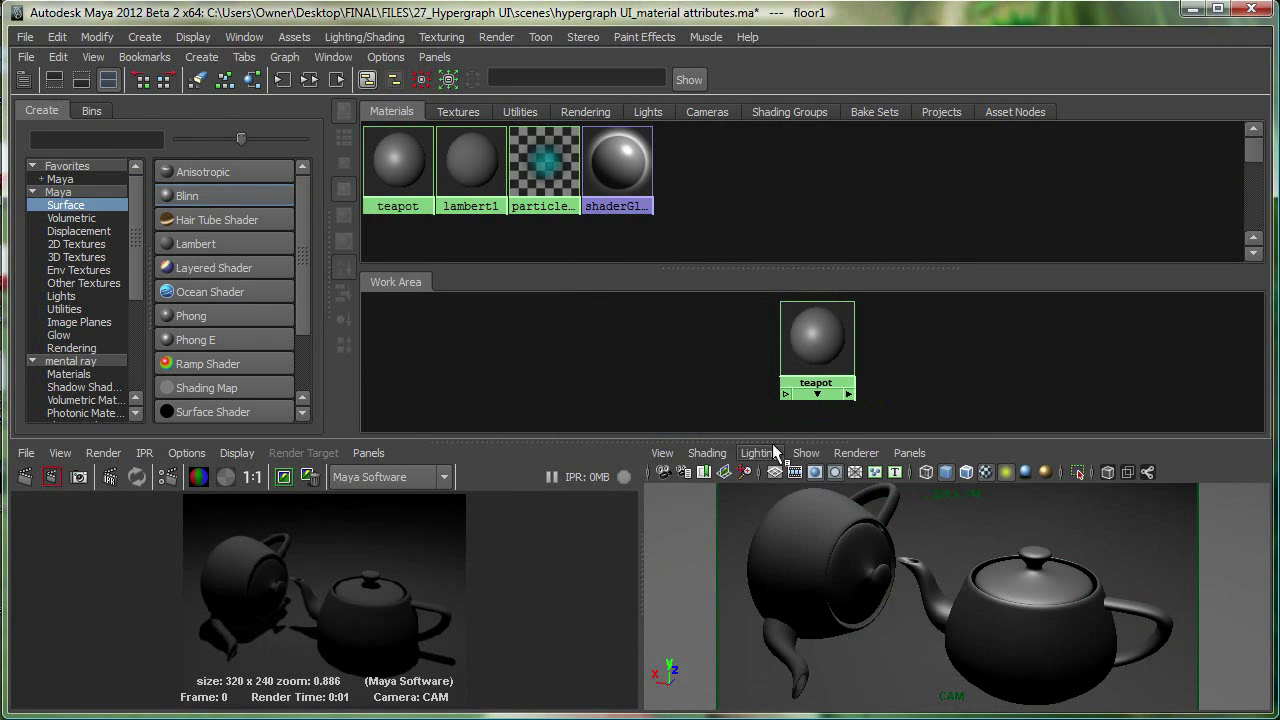
pyautogui.moveTo(845, 361); pyautogui.dragTo(697, 370)
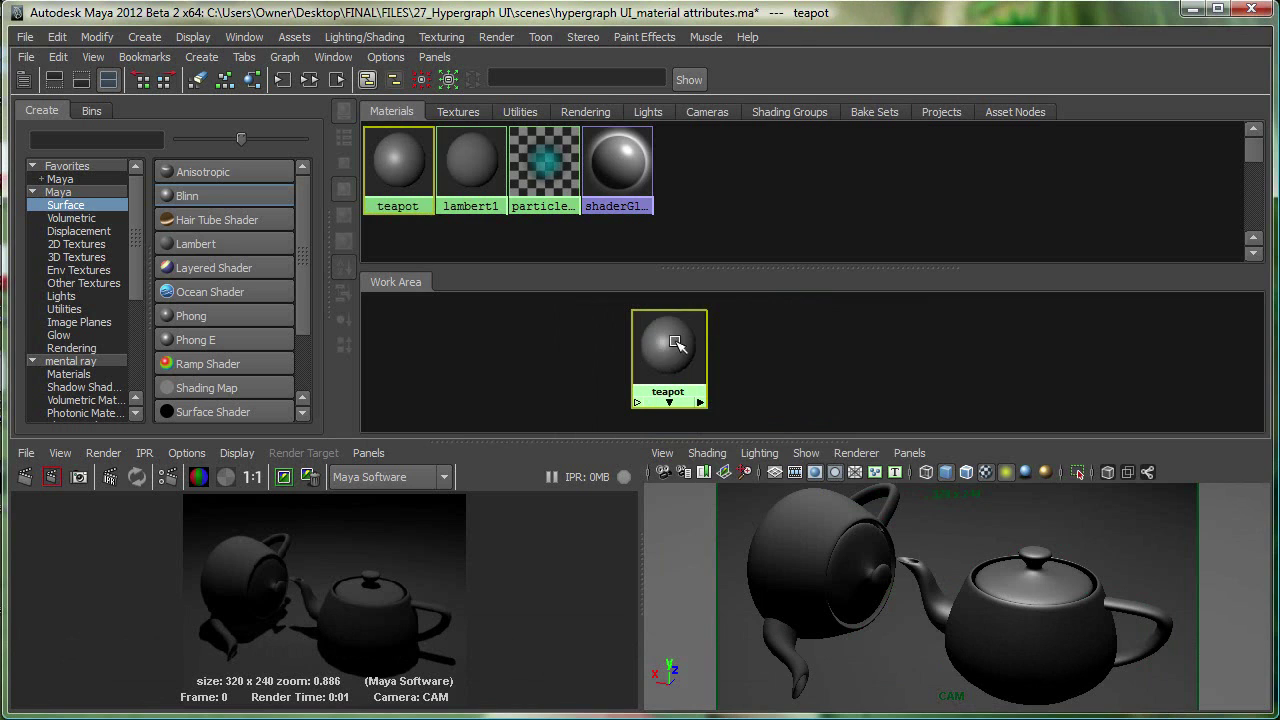
# Open the teapot material's attributes and set its color to dark red with HSV 360, 0.667, 0.510.
pyautogui.moveTo(668, 348); pyautogui.dragTo(668, 350, button='middle')
pyautogui.doubleClick(668, 350)
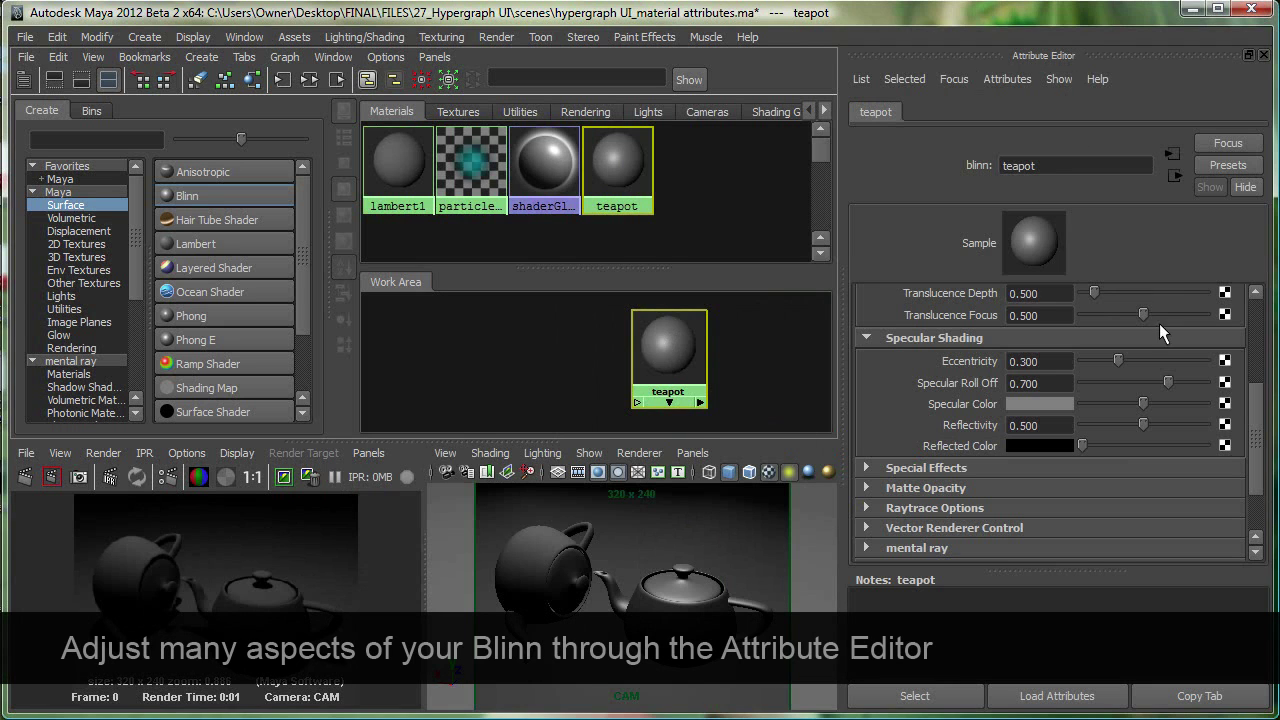
pyautogui.moveTo(1262, 418); pyautogui.dragTo(1260, 338)
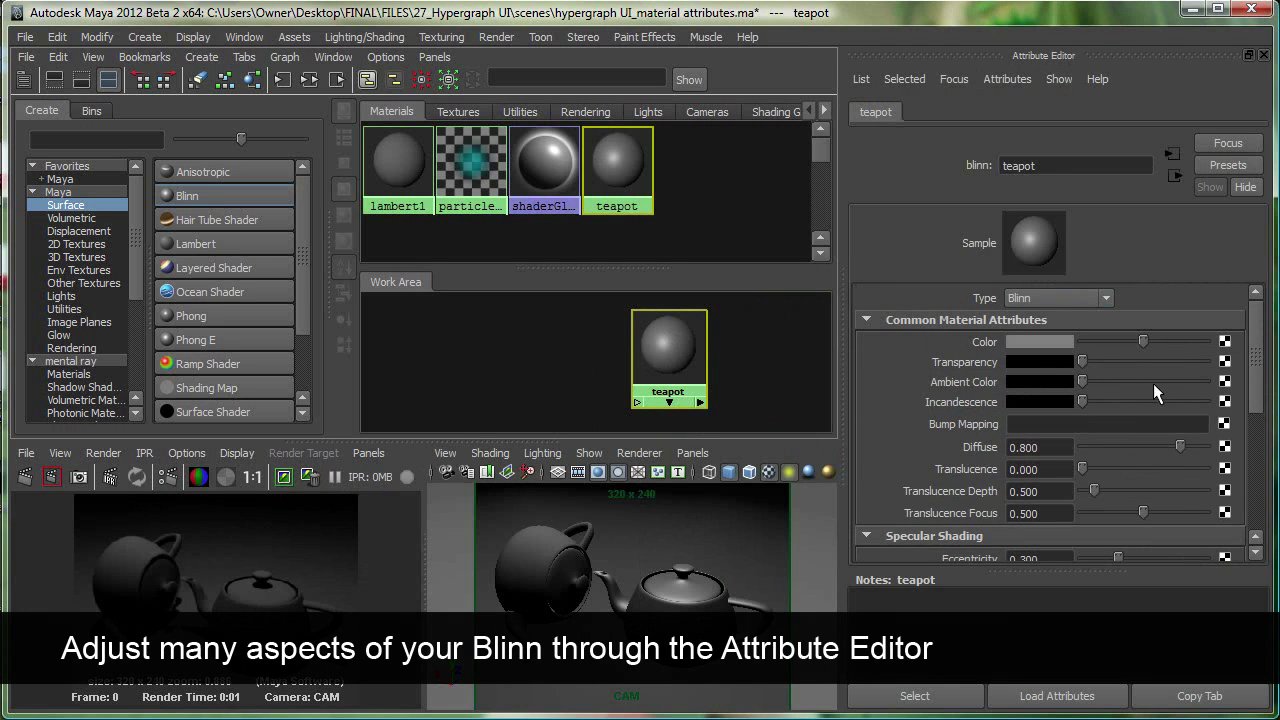
pyautogui.click(1040, 342)
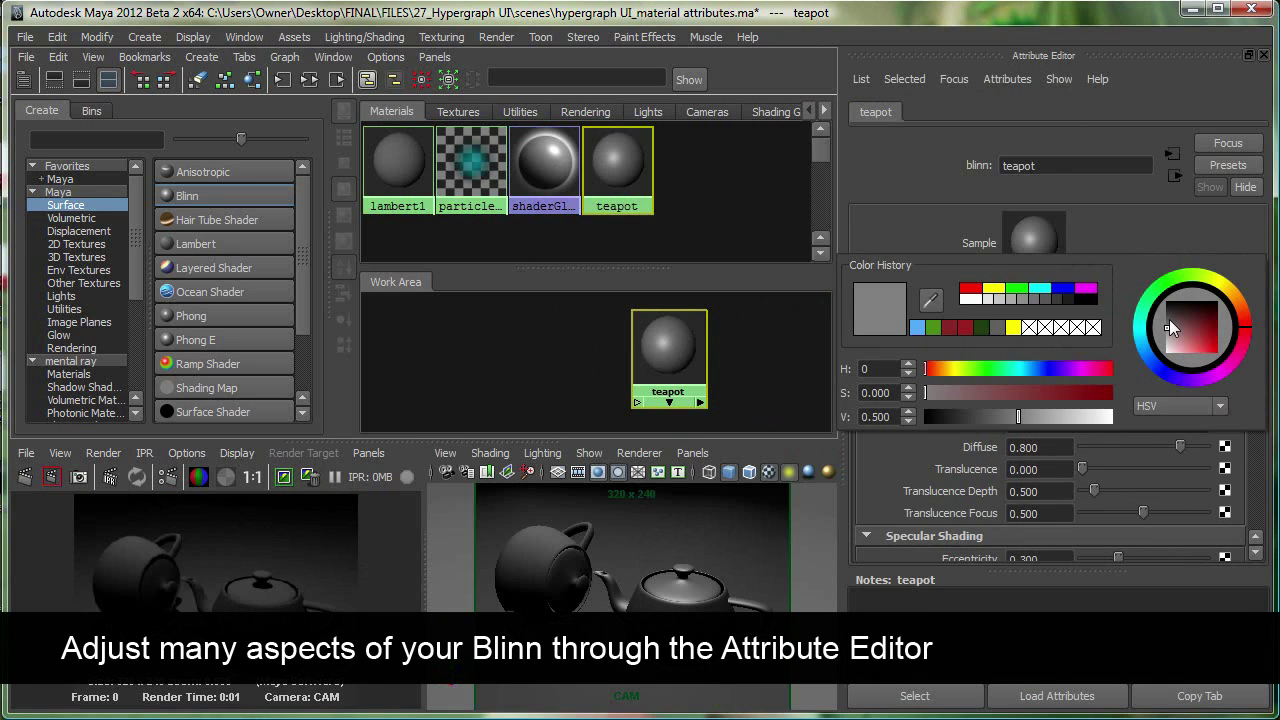
pyautogui.moveTo(1188, 334); pyautogui.dragTo(1200, 327)
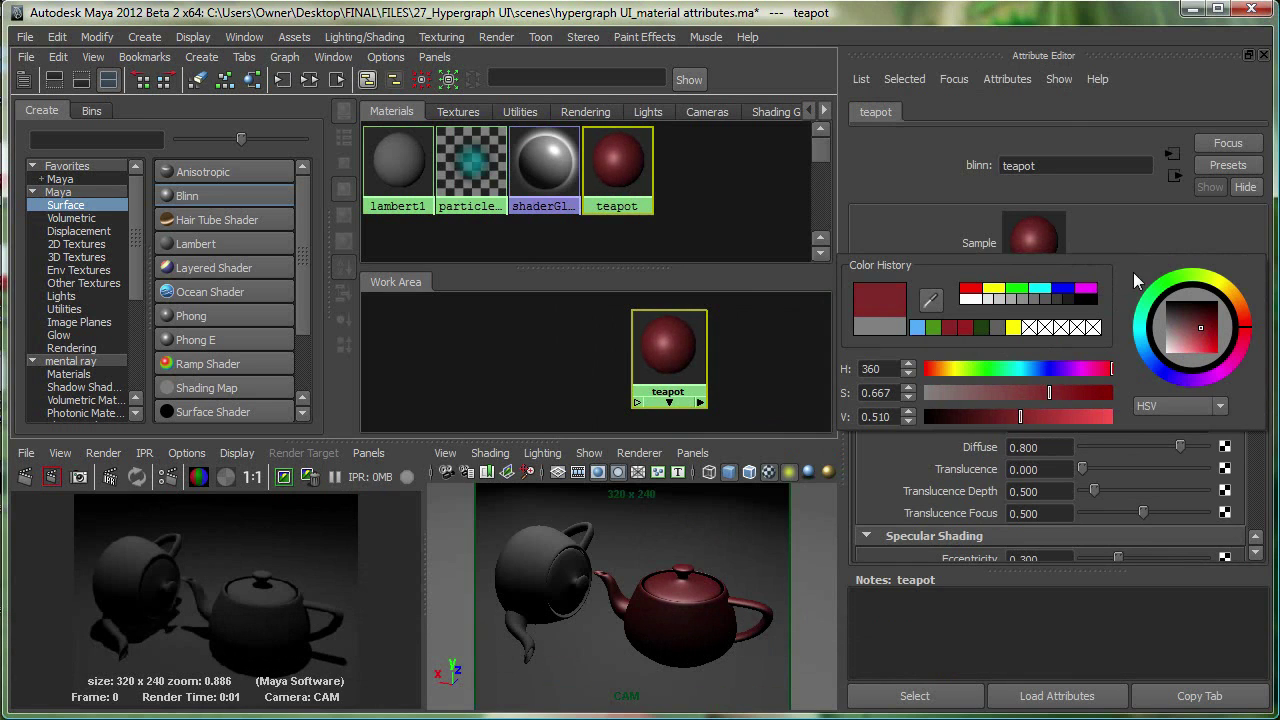
pyautogui.click(756, 393)
pyautogui.click(669, 345)
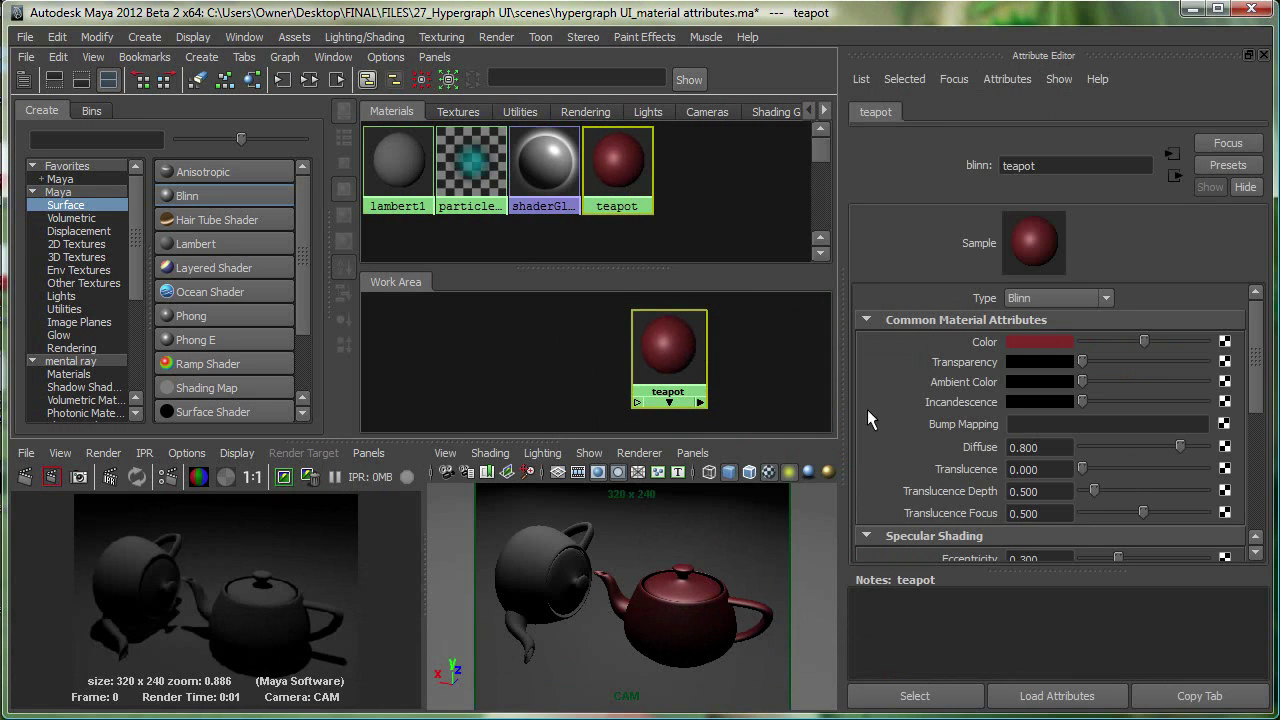
# Raise the teapot material's transparency to about a quarter, add slight incandescence, and render the scene.
pyautogui.moveTo(1085, 360); pyautogui.dragTo(1116, 368)
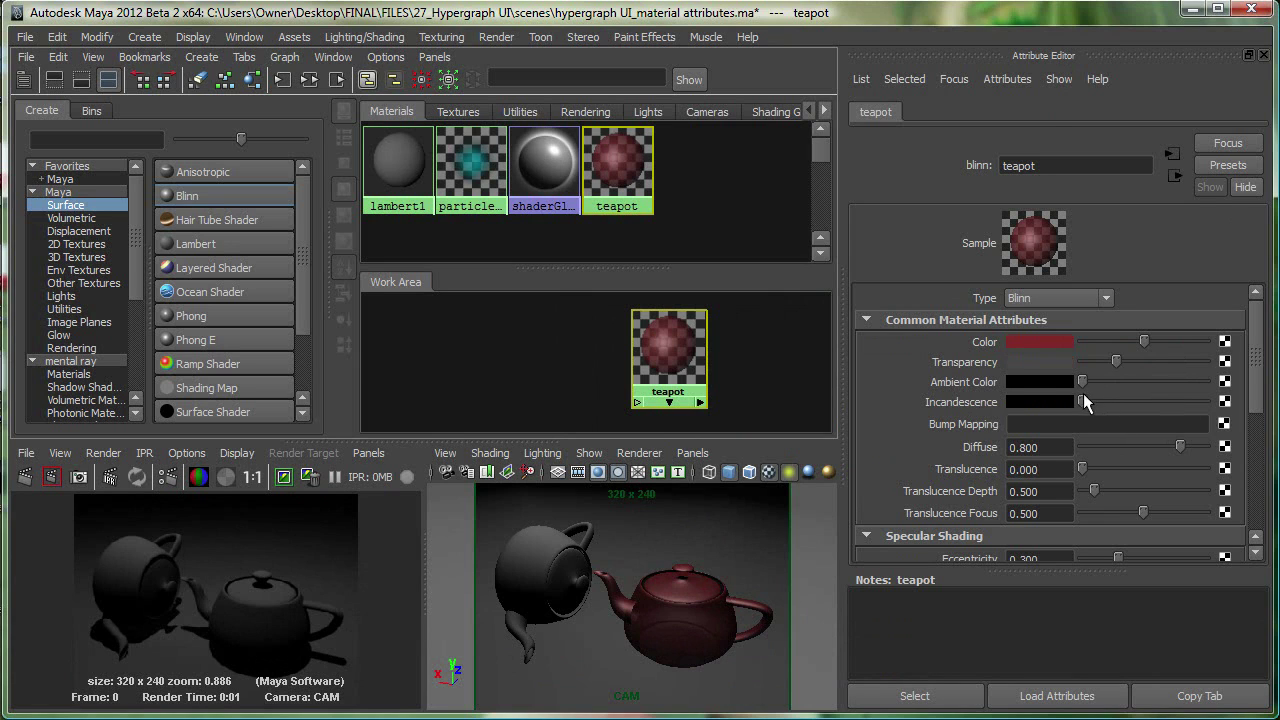
pyautogui.moveTo(1093, 401)
pyautogui.mouseDown()
pyautogui.moveTo(1117, 404)
pyautogui.moveTo(1104, 404)
pyautogui.mouseUp()
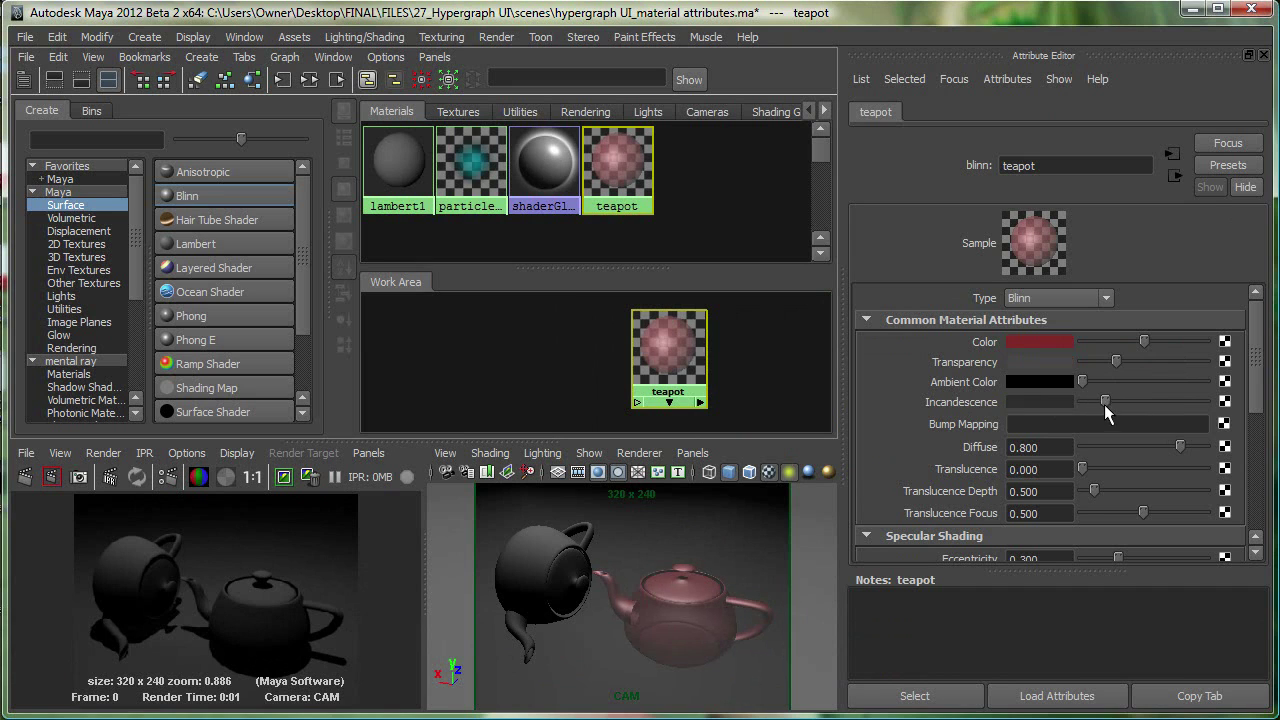
pyautogui.click(25, 477)
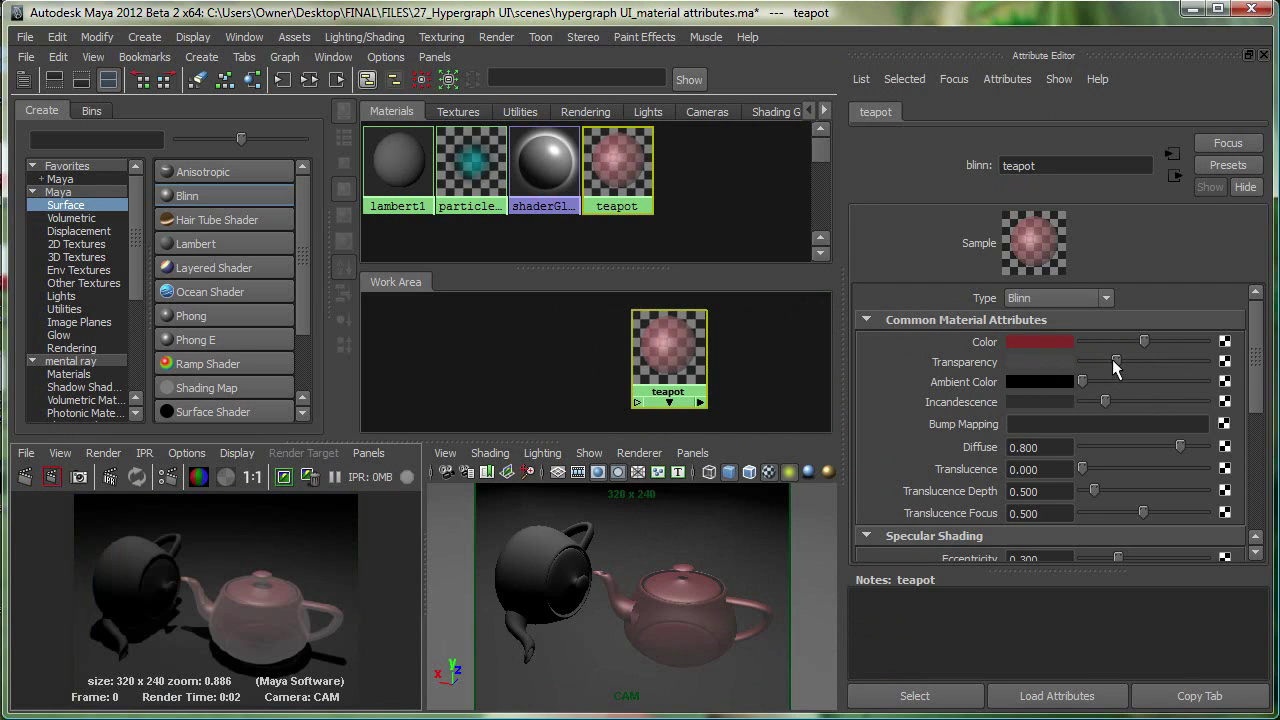
# Remove the material's transparency and try a bright yellow incandescence in a render, reducing the incandescence to about half.
pyautogui.moveTo(1114, 360); pyautogui.dragTo(1049, 349)
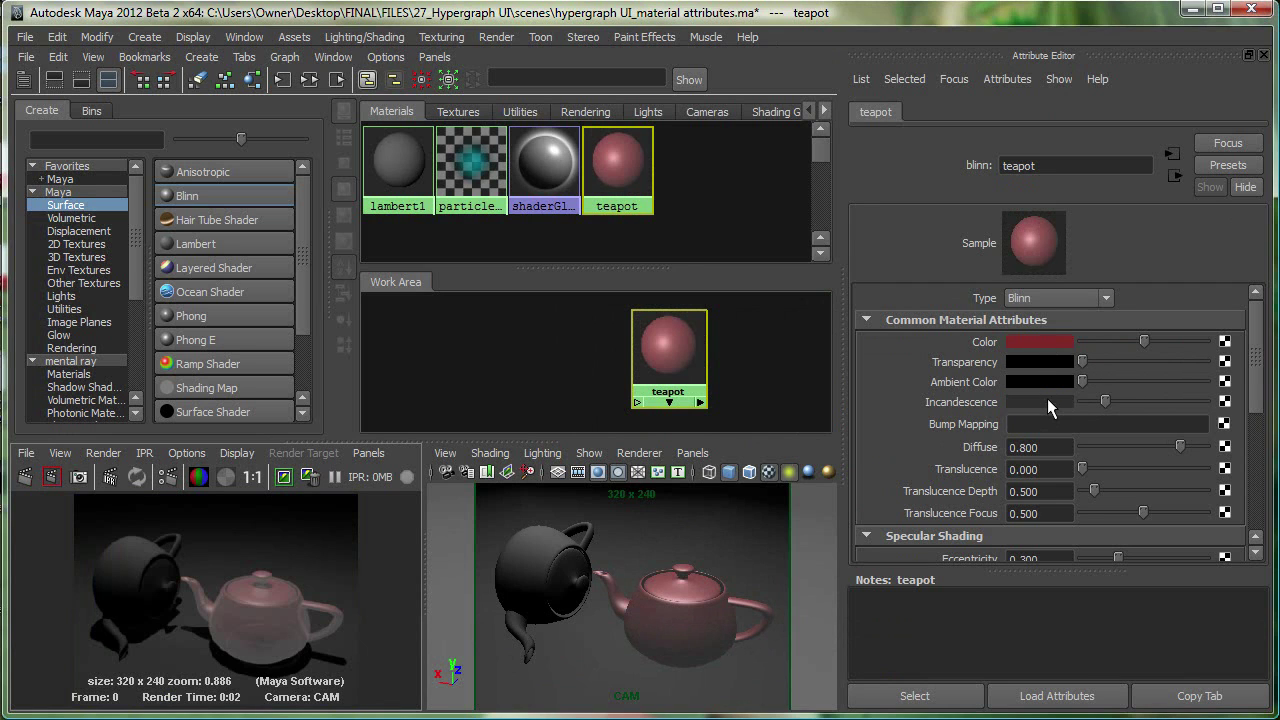
pyautogui.click(1047, 400)
pyautogui.click(1047, 394)
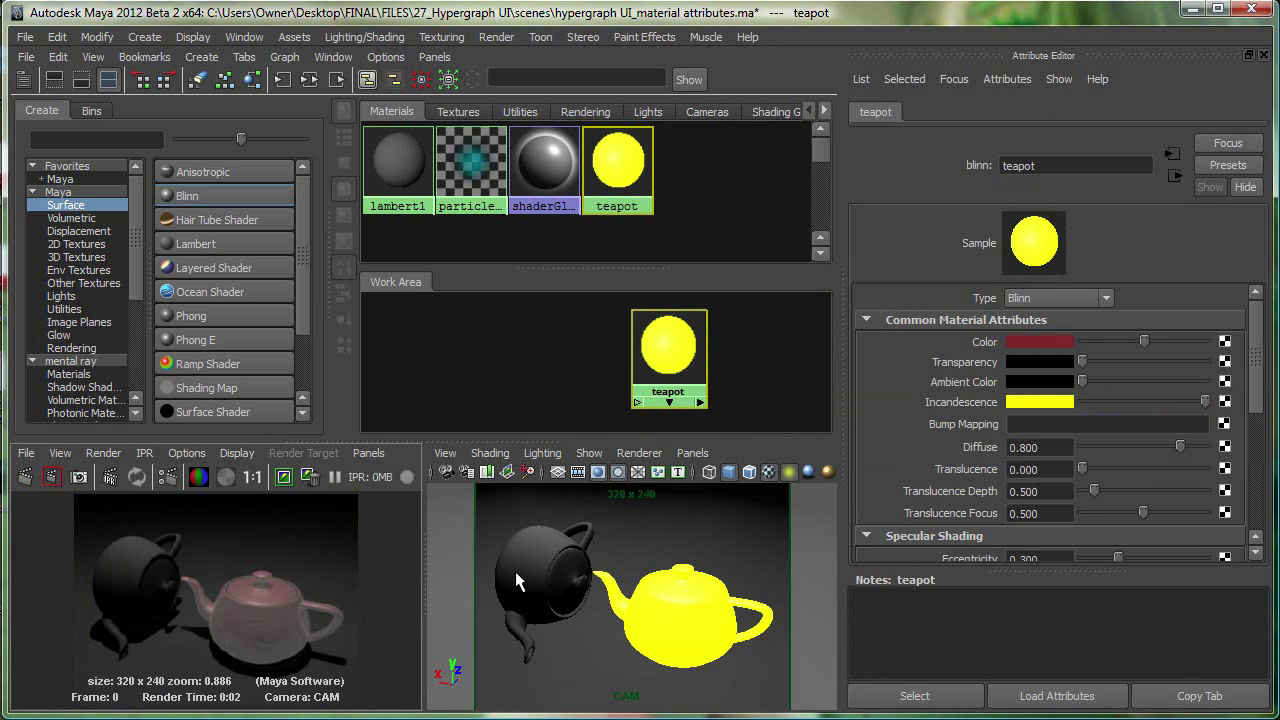
pyautogui.click(25, 476)
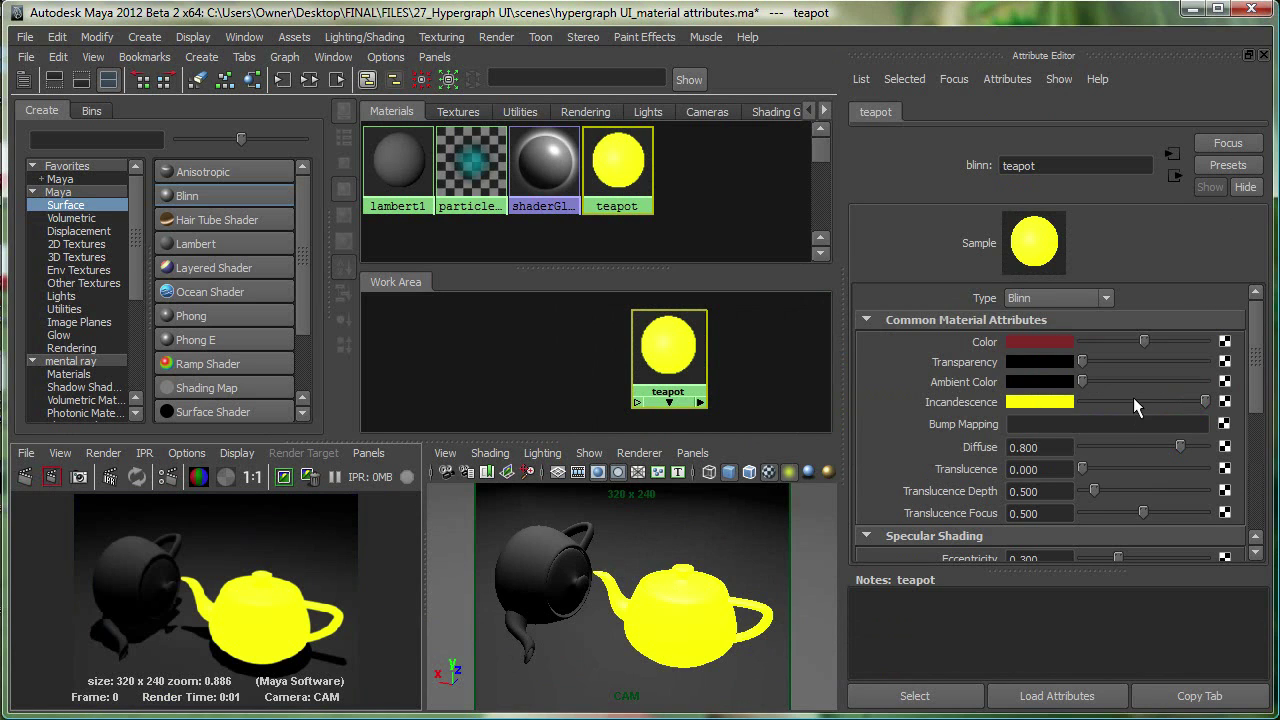
pyautogui.moveTo(1136, 404); pyautogui.dragTo(1148, 404)
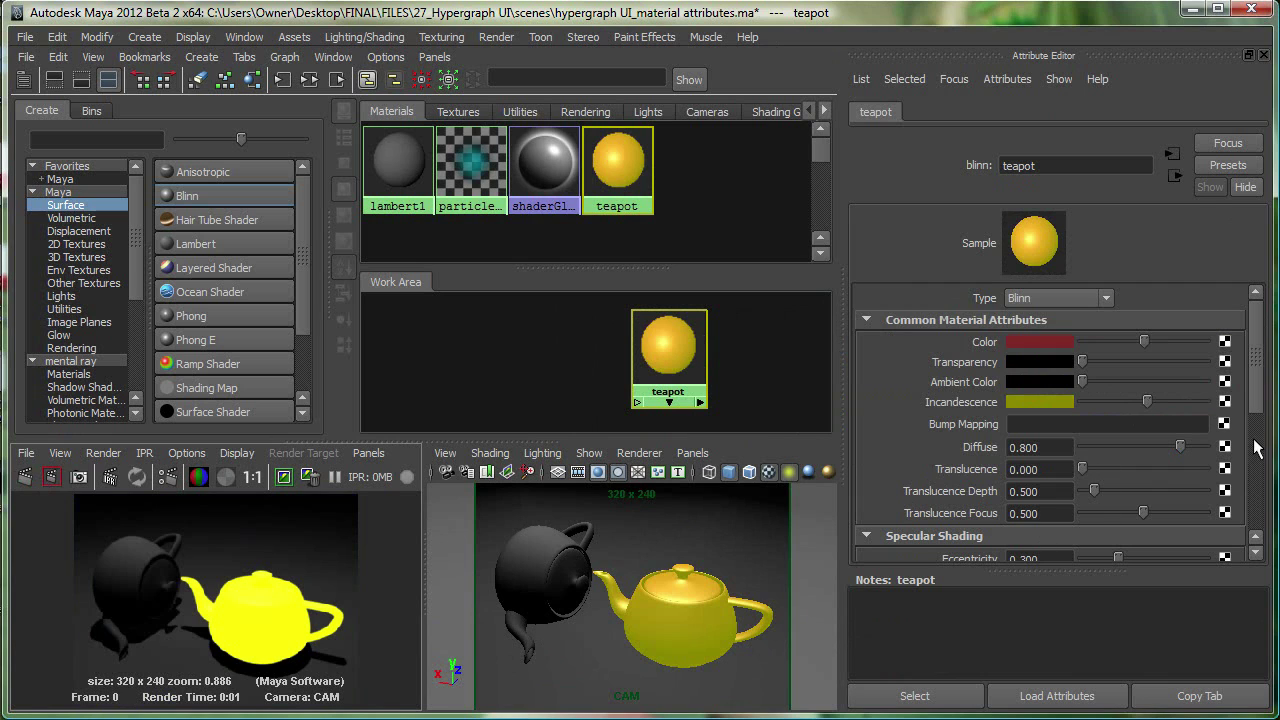
# Set the teapot material's specular color to pure green with HSV 120, 1.000, 1.000.
pyautogui.scroll(-1, 1252, 410)
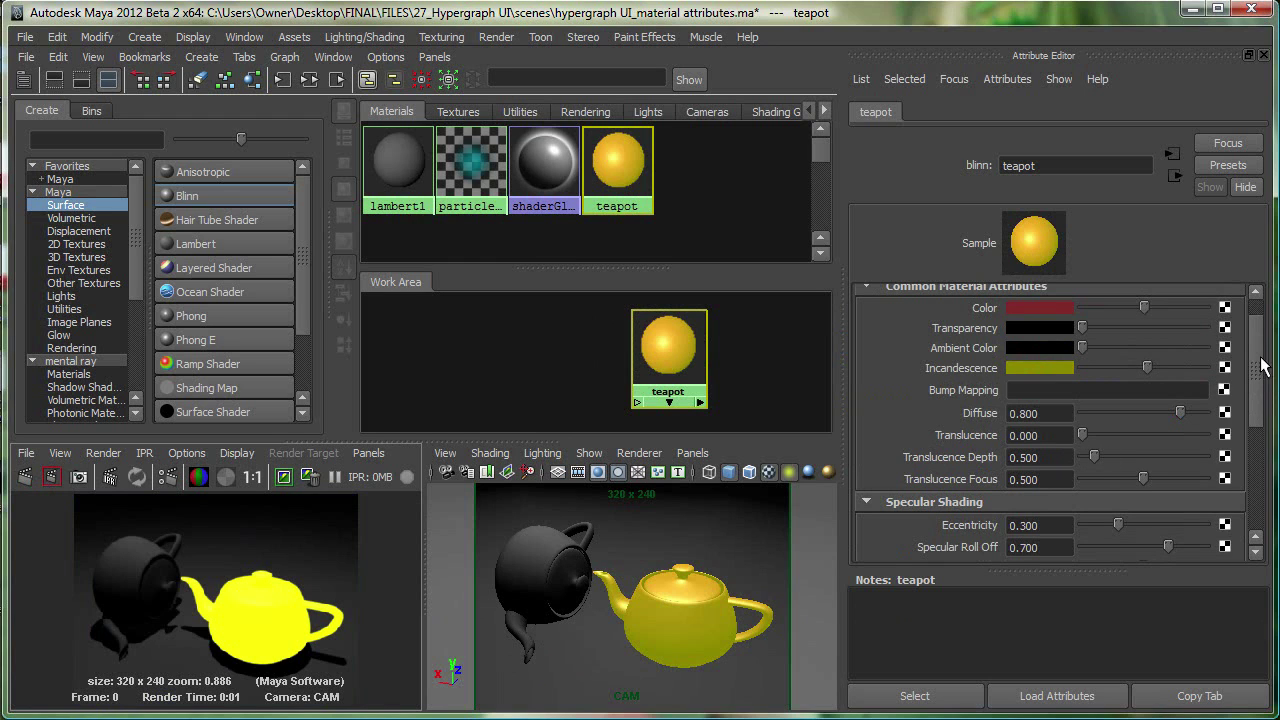
pyautogui.moveTo(1258, 365); pyautogui.dragTo(1256, 415)
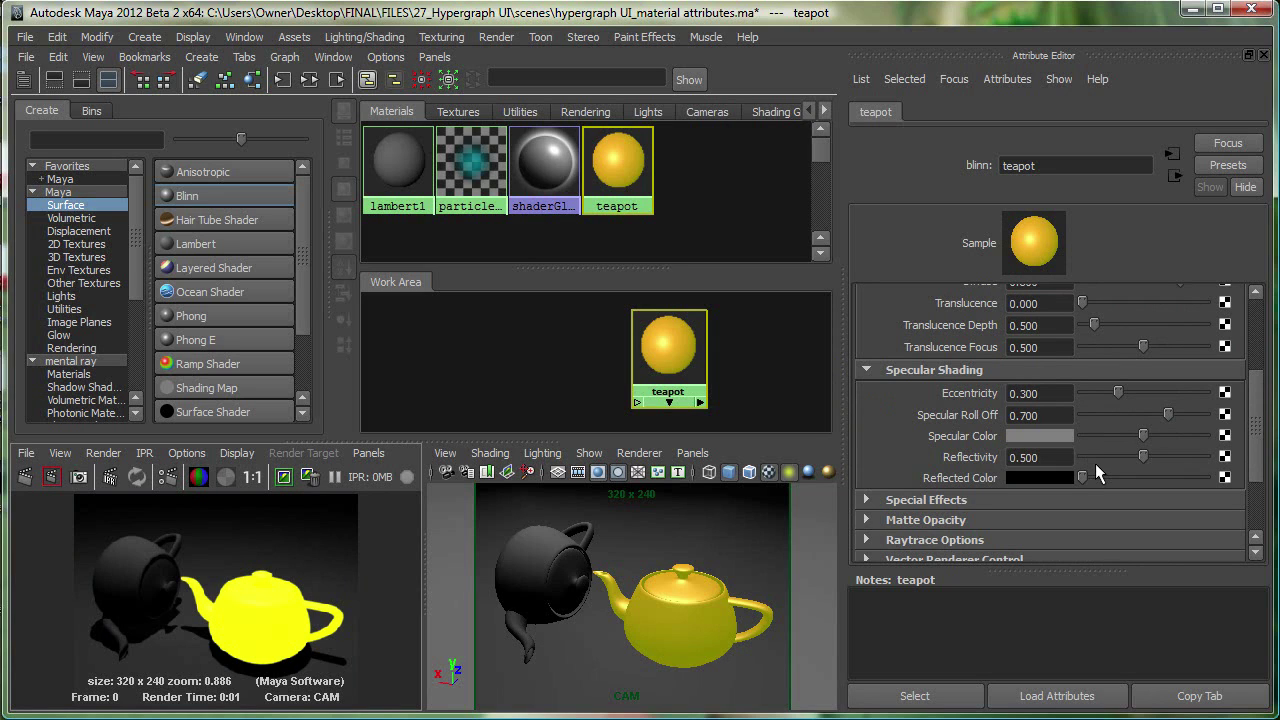
pyautogui.click(1027, 440)
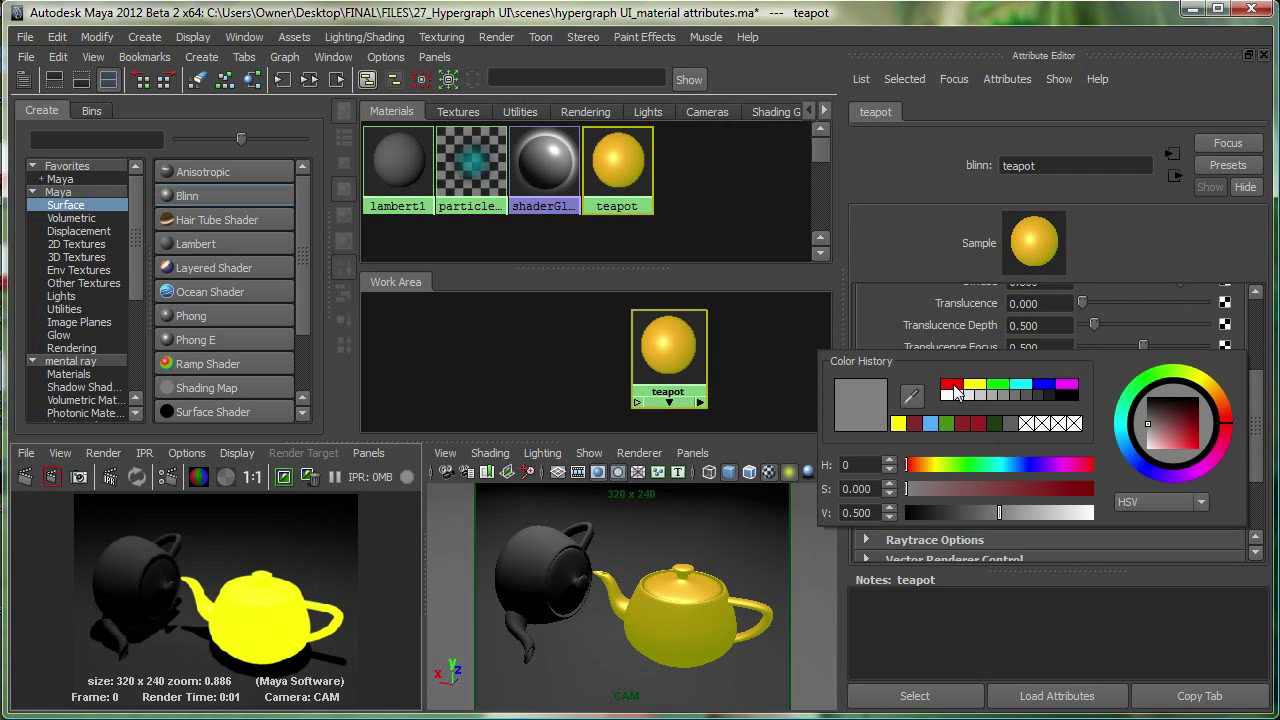
pyautogui.click(952, 385)
pyautogui.click(1152, 388)
pyautogui.click(1187, 431)
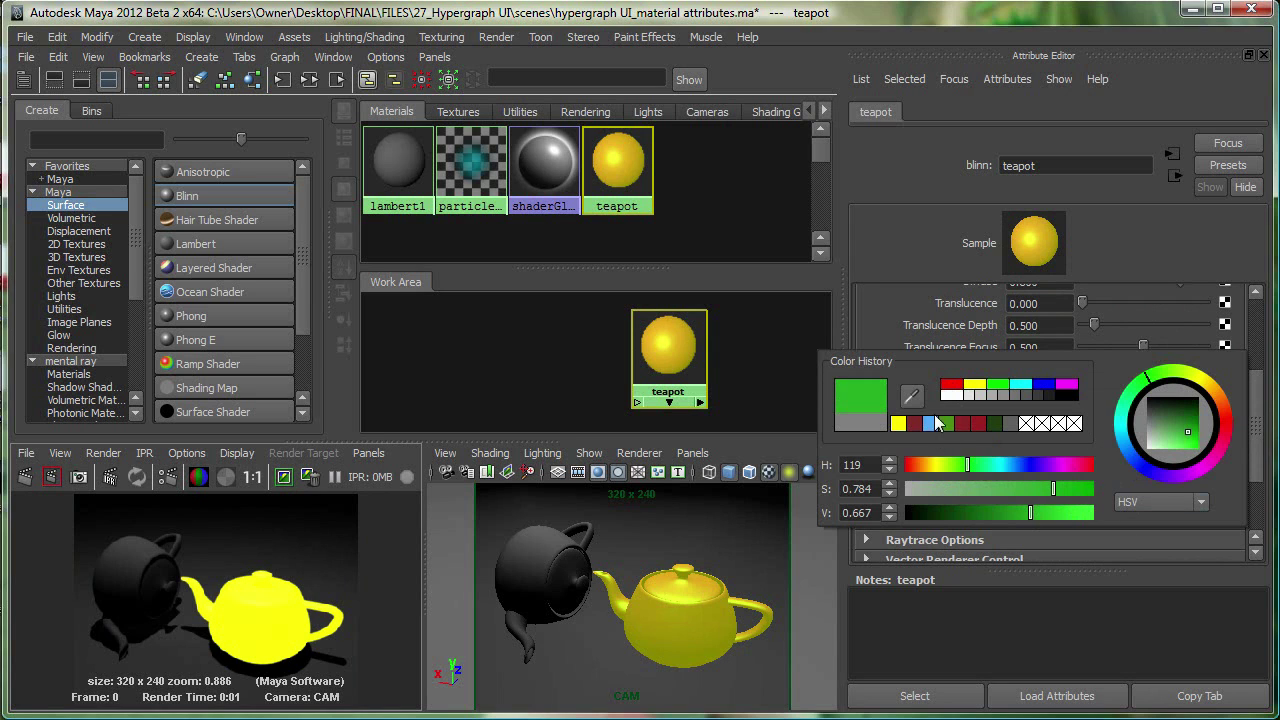
pyautogui.click(1001, 385)
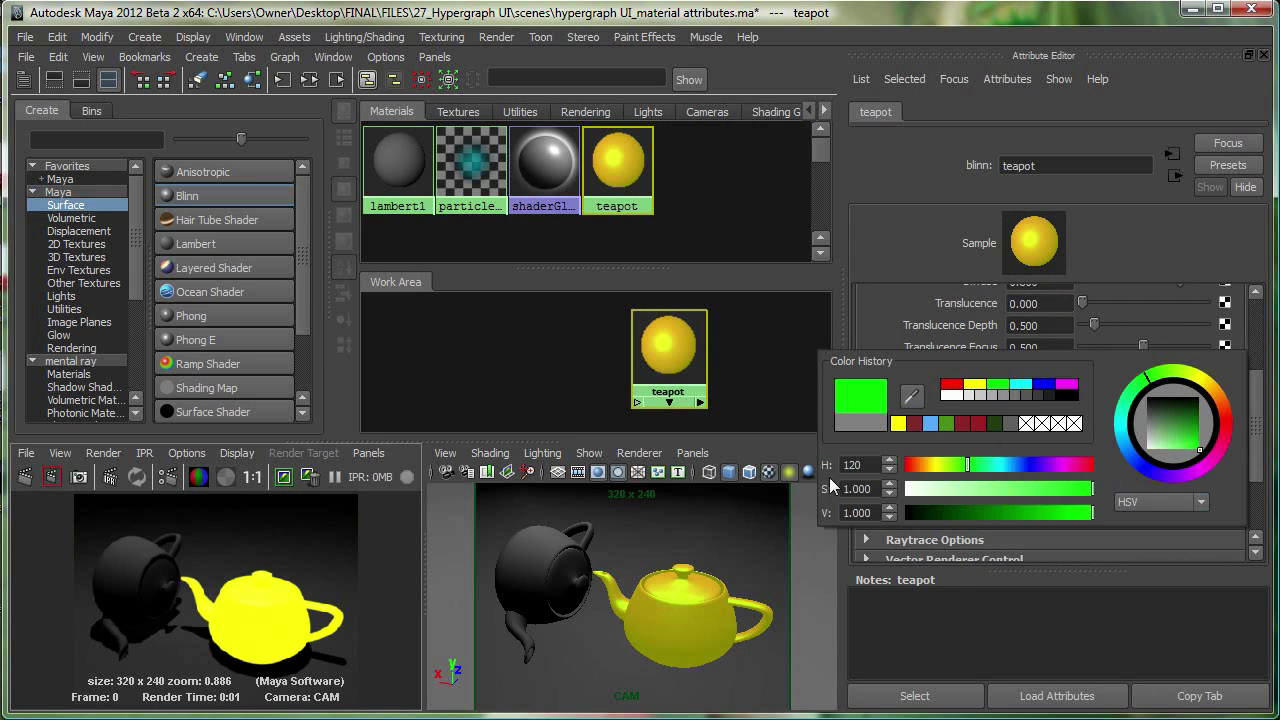
pyautogui.click(740, 540)
pyautogui.click(668, 345)
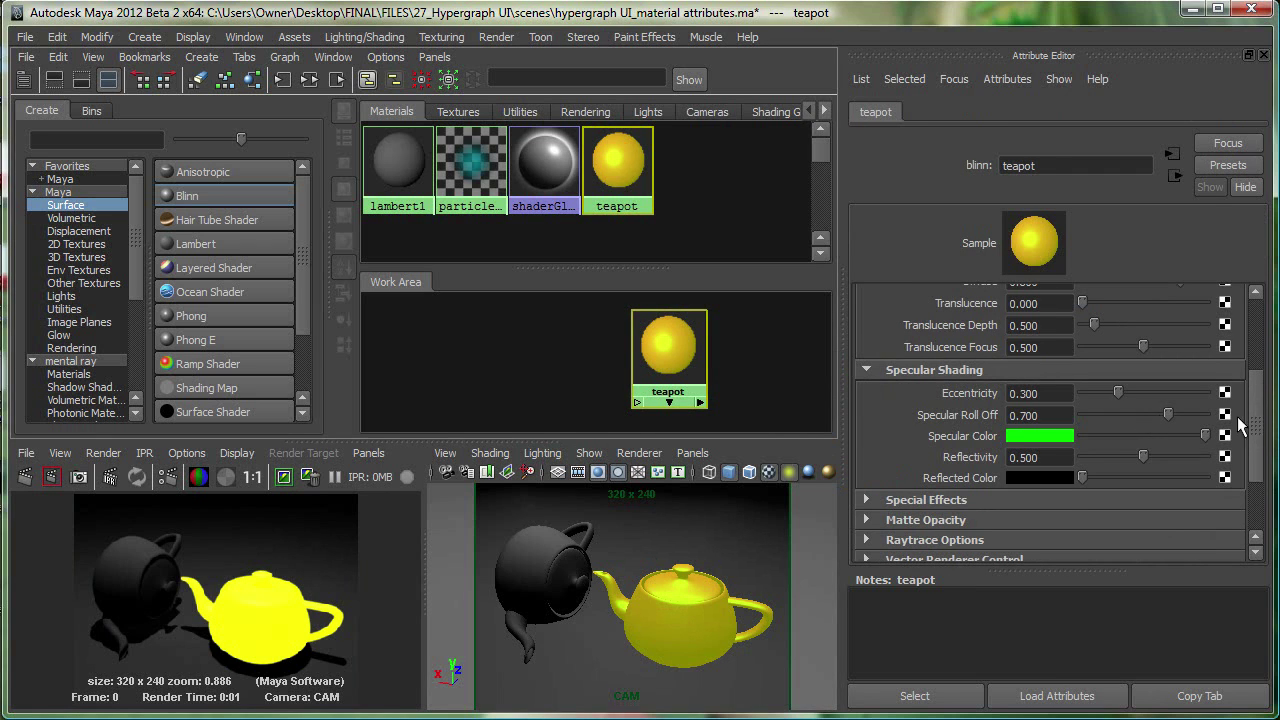
# Reduce the teapot material's incandescence to black and render the scene again.
pyautogui.moveTo(1255, 428); pyautogui.dragTo(1258, 349)
pyautogui.moveTo(1147, 402); pyautogui.dragTo(1083, 401)
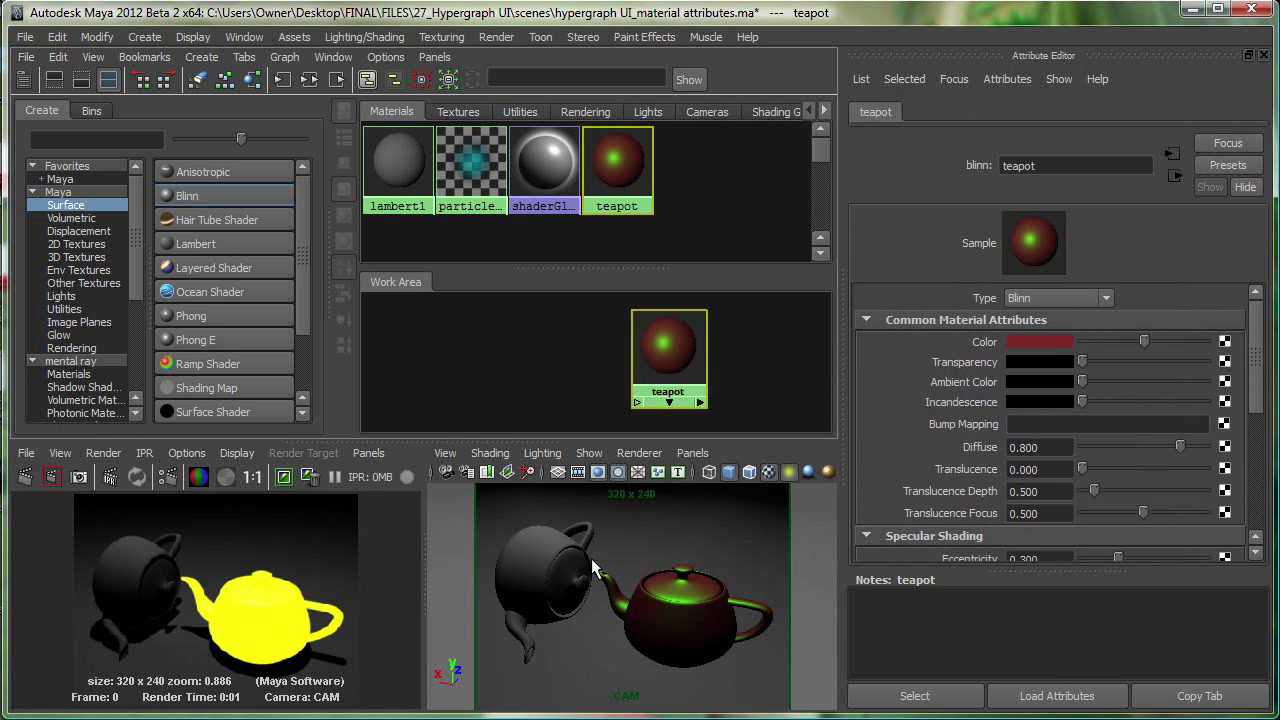
pyautogui.click(27, 478)
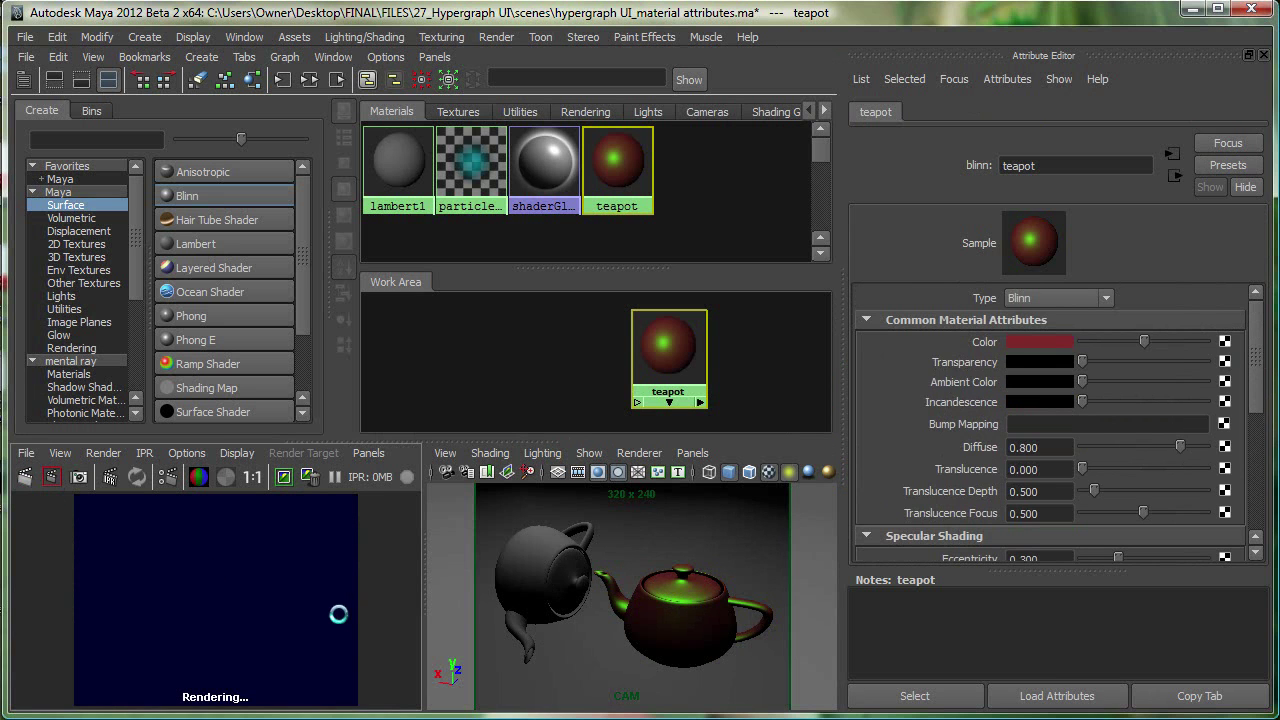